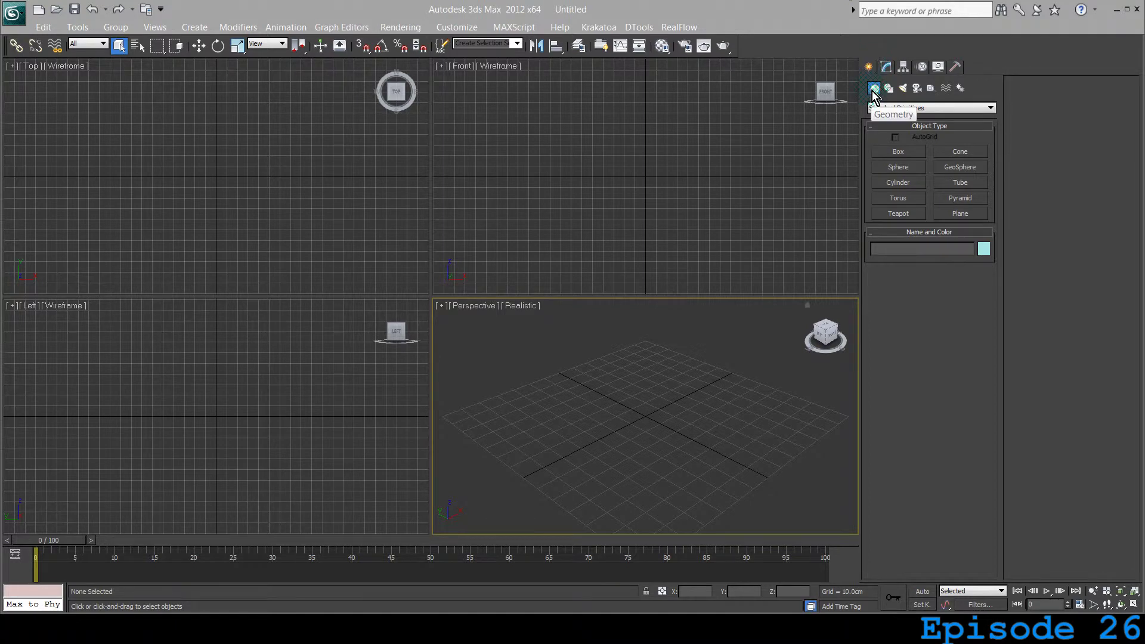
Step: Draw three Hedra extended primitives in a row across the Front view, with radii of about 47, 45 and 46 cm
left_click(923, 108)
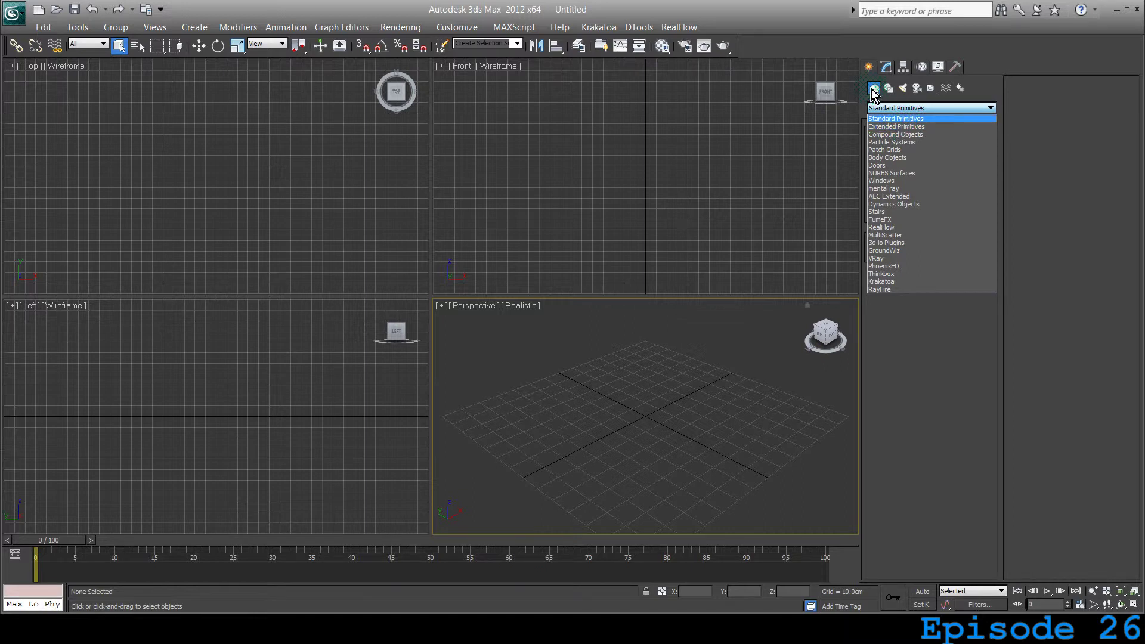
left_click(882, 128)
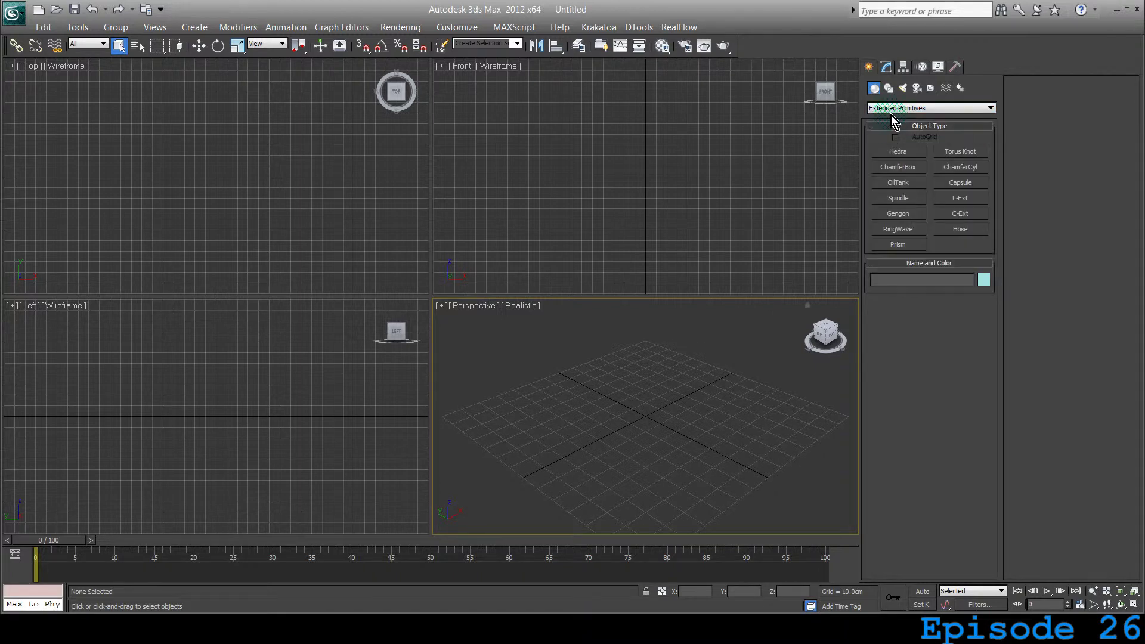
left_click(922, 152)
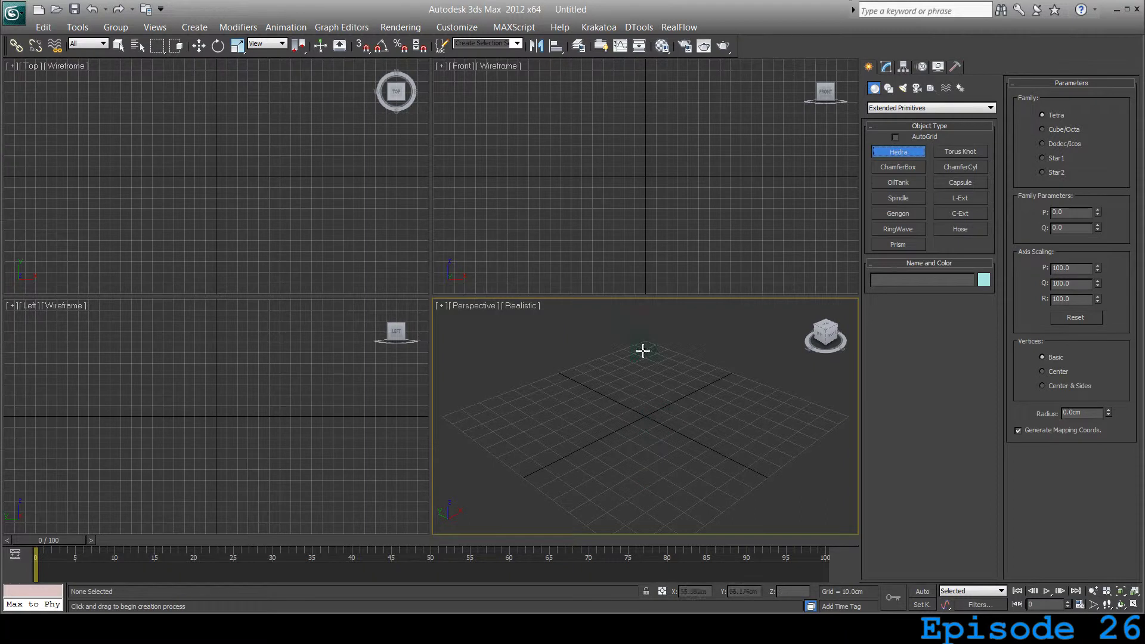
left_click(508, 174)
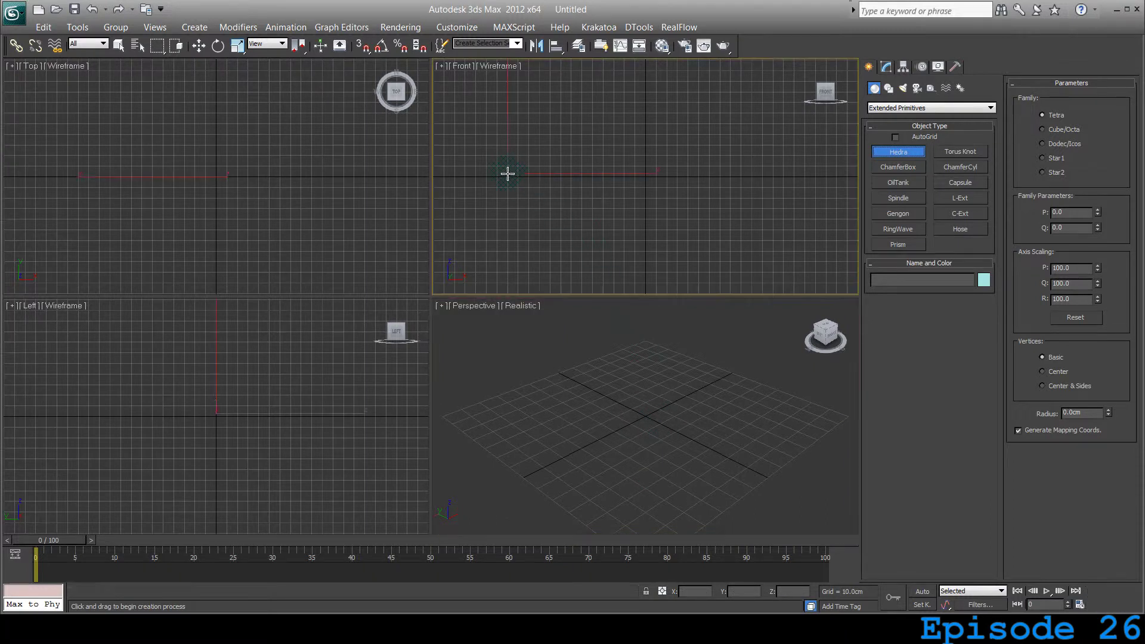
left_click_drag(508, 174, 544, 199)
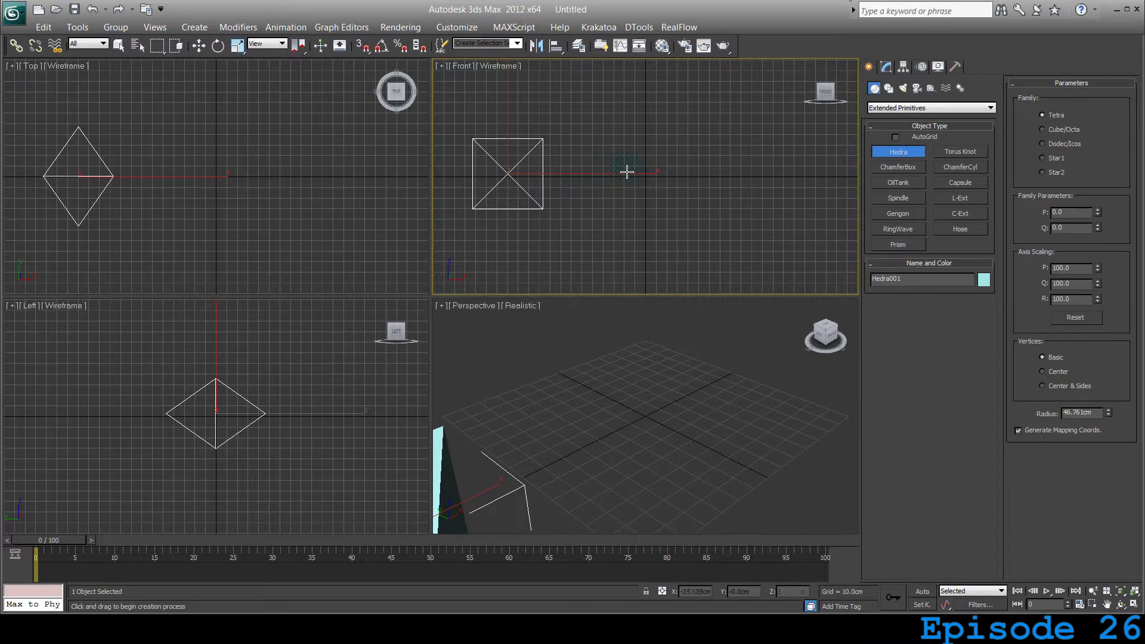
left_click_drag(641, 173, 671, 206)
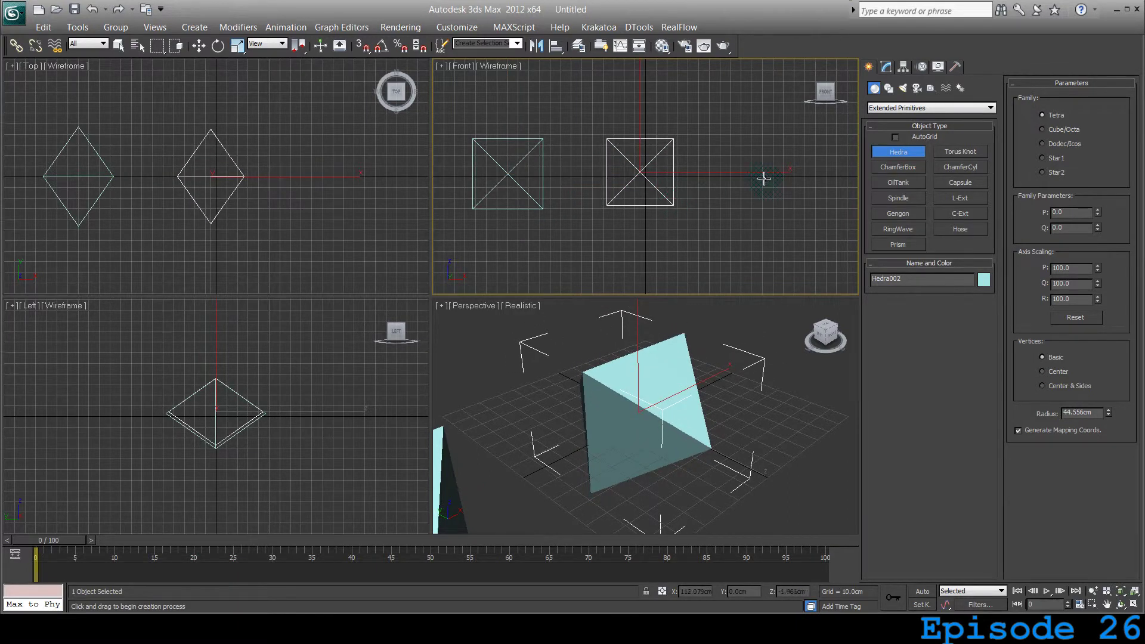
left_click_drag(763, 173, 800, 204)
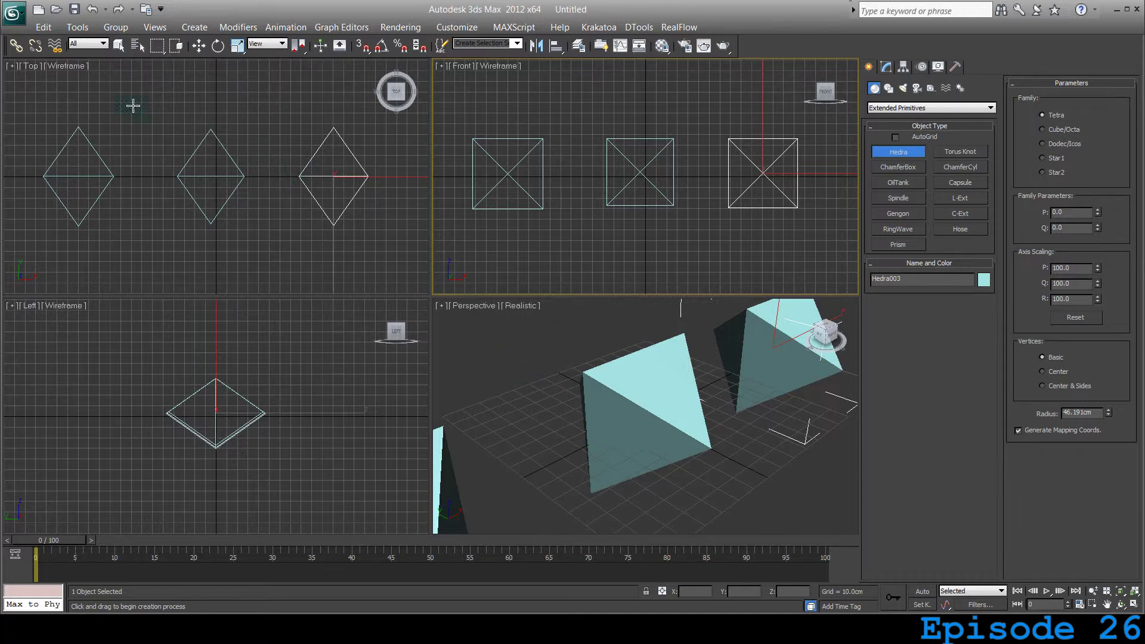
left_click(118, 46)
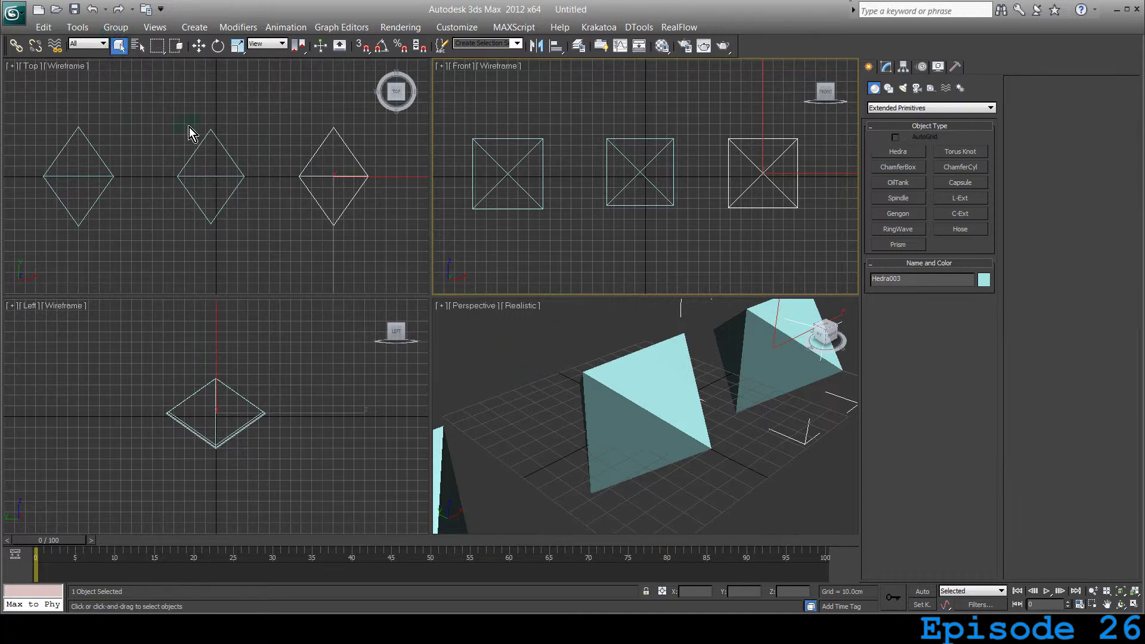
Step: Examine the family, family parameters and axis scaling settings of the first hedra in the row
left_click(529, 206)
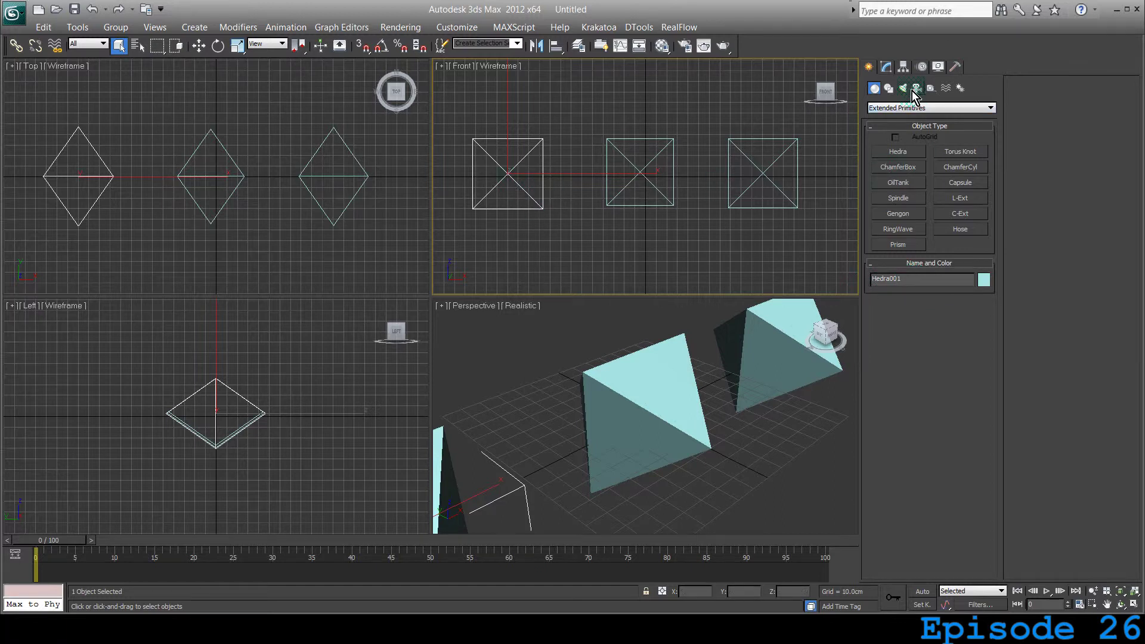
left_click(886, 66)
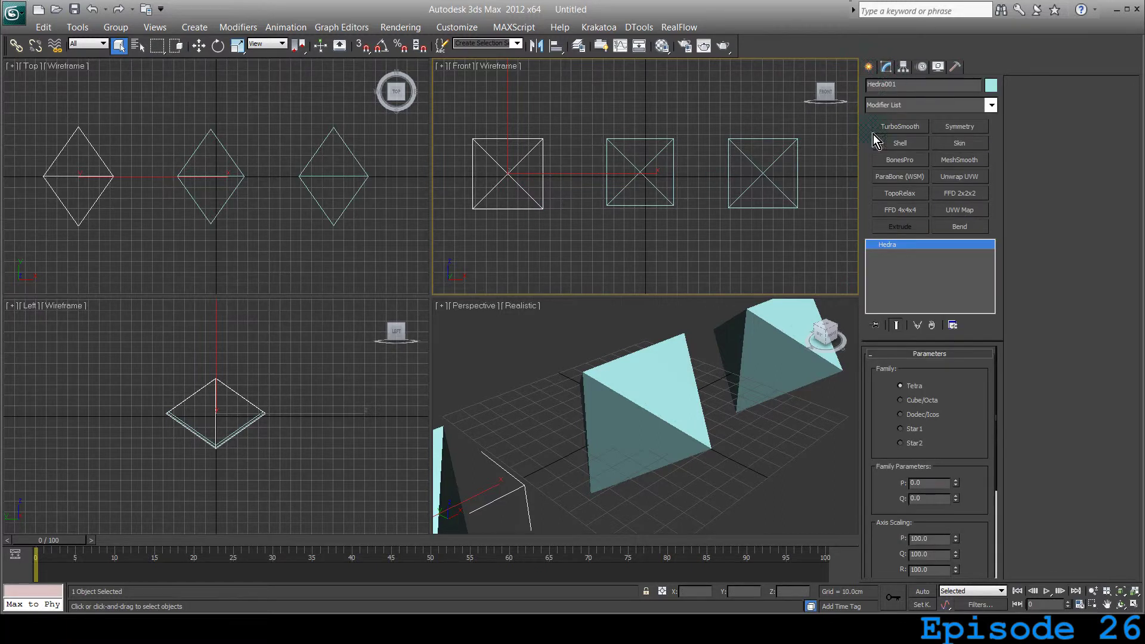
mouse_move(911, 371)
left_mouse_down()
mouse_move(913, 322)
mouse_move(922, 357)
left_mouse_up()
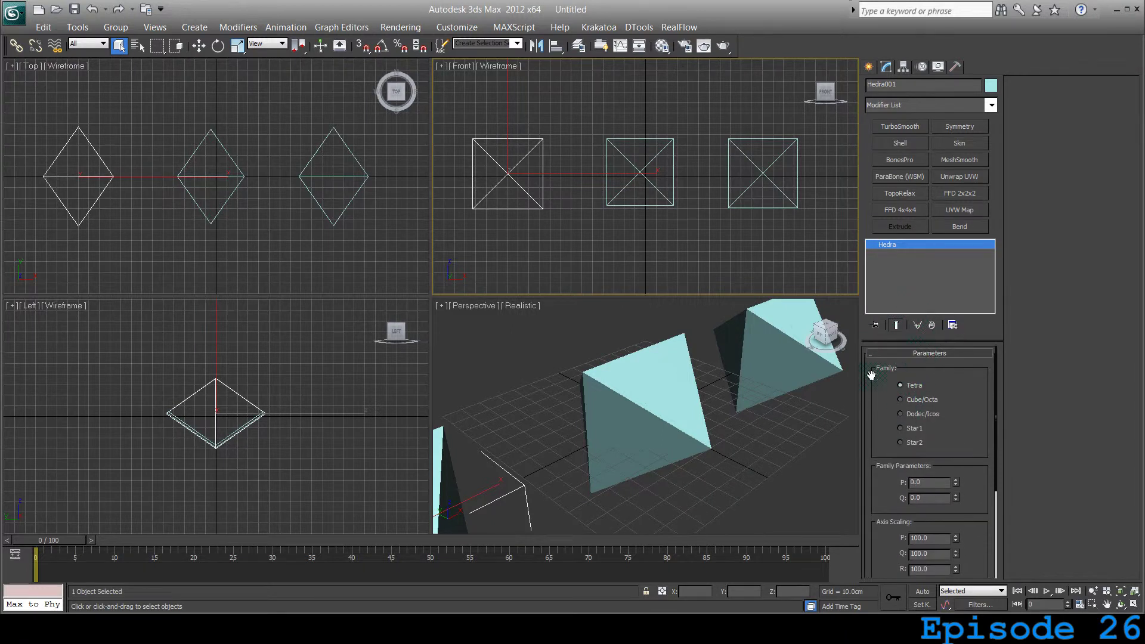
left_click_drag(880, 441, 875, 490)
mouse_move(898, 538)
left_mouse_down()
mouse_move(889, 481)
mouse_move(892, 524)
left_mouse_up()
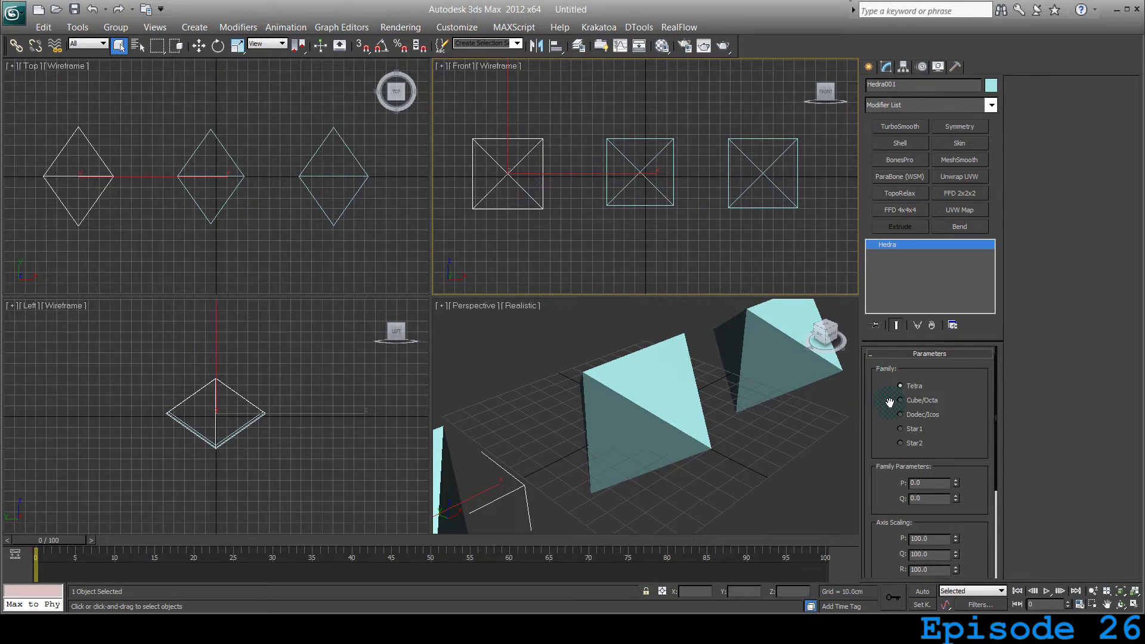
scroll(890, 402, "down", 1)
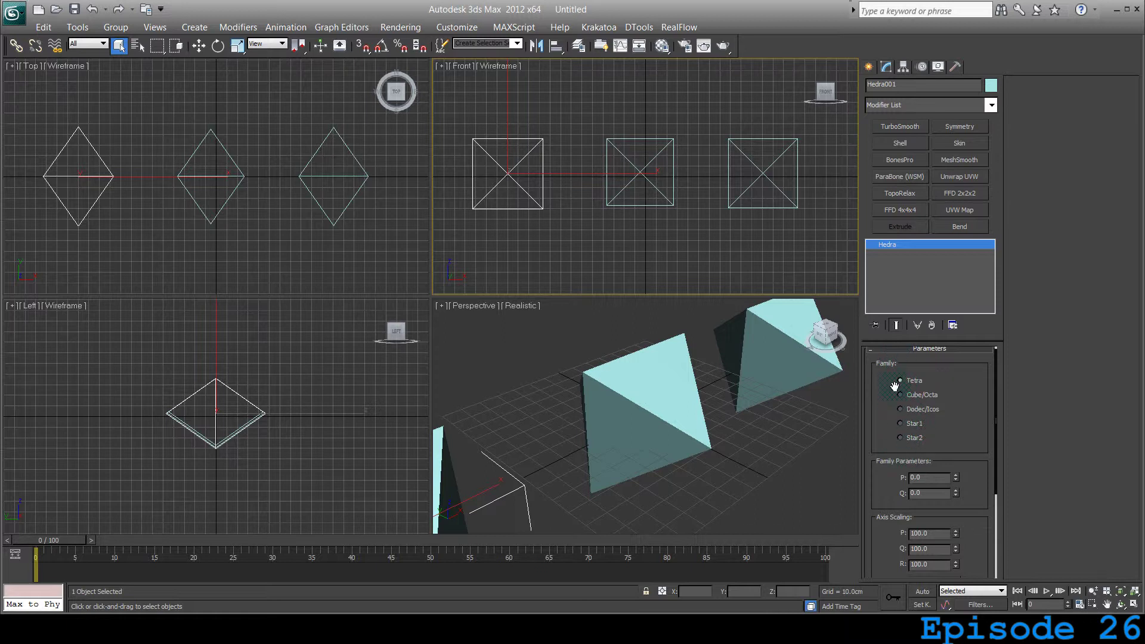
scroll(894, 393, "up", 1)
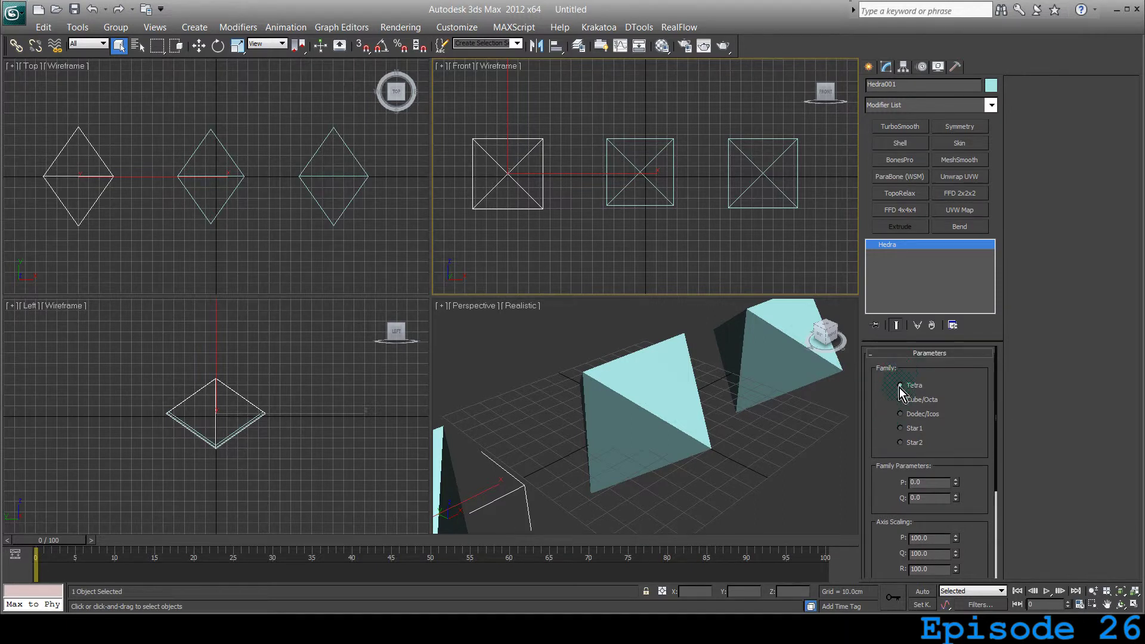
scroll(887, 400, "down", 3)
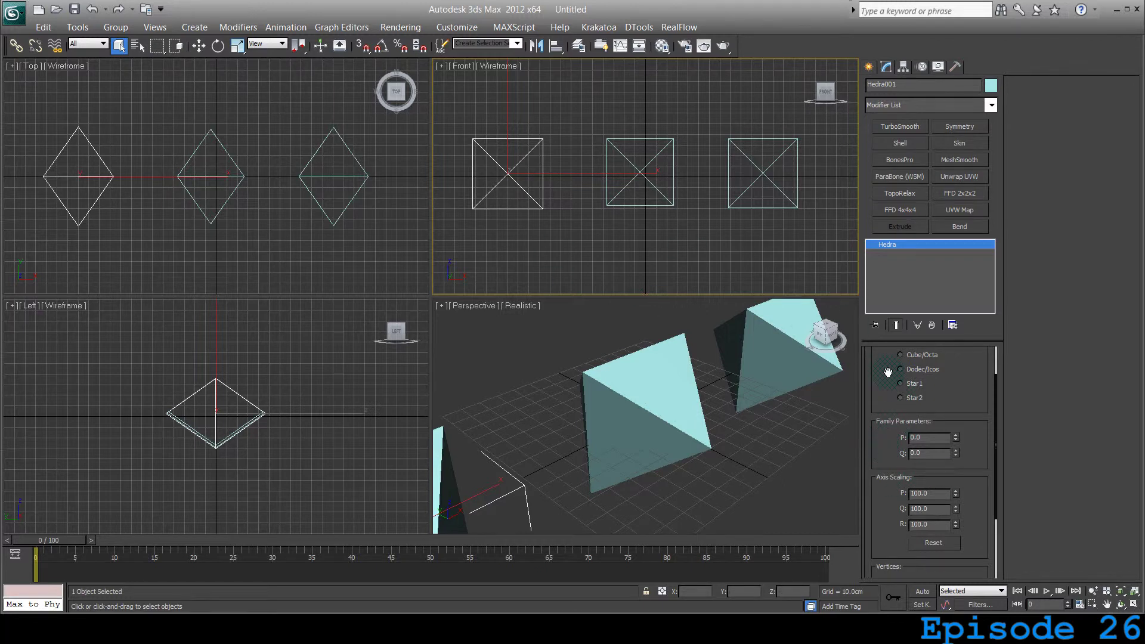
scroll(876, 379, "up", 2)
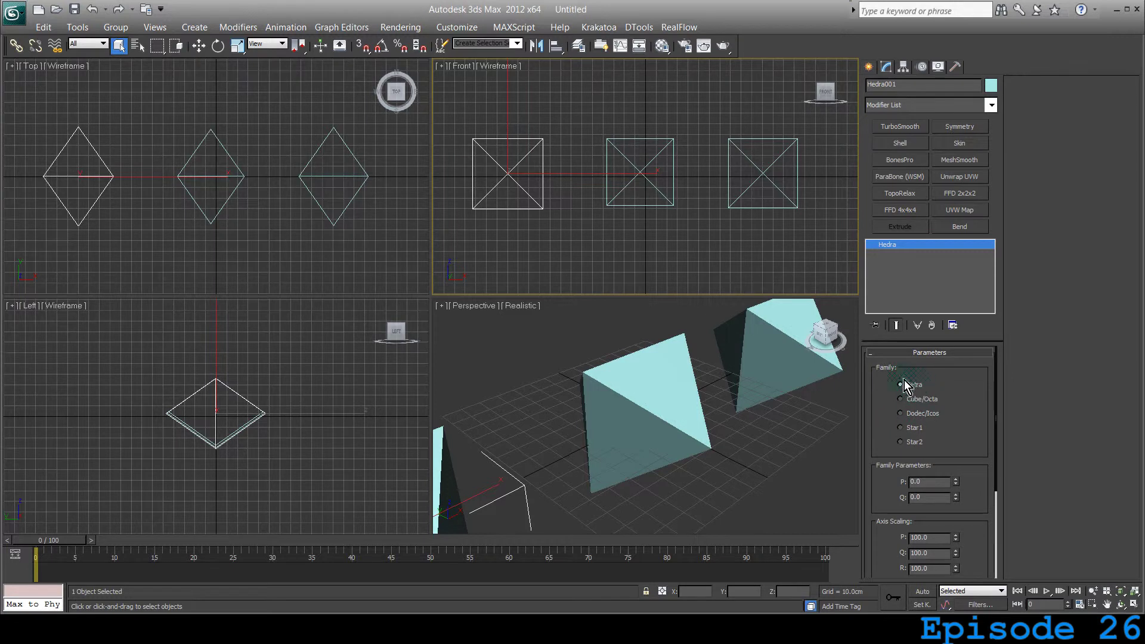
Step: Set the middle hedra's family to Cube/Octa and the third hedra's family to Dodec/Icos
left_click(627, 186)
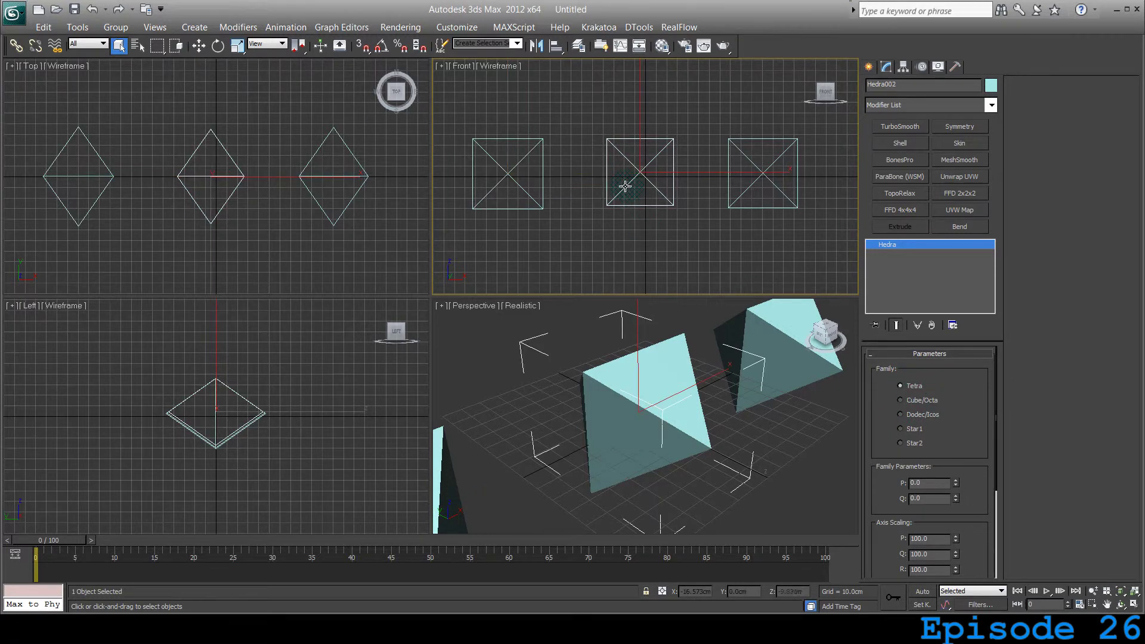
left_click(914, 401)
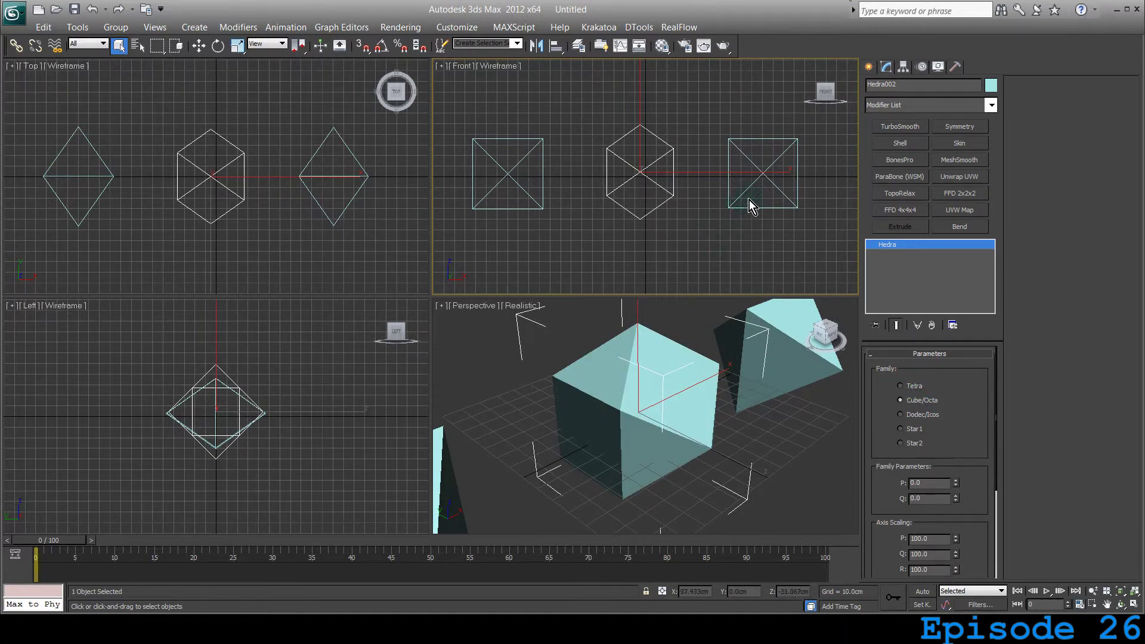
left_click(730, 203)
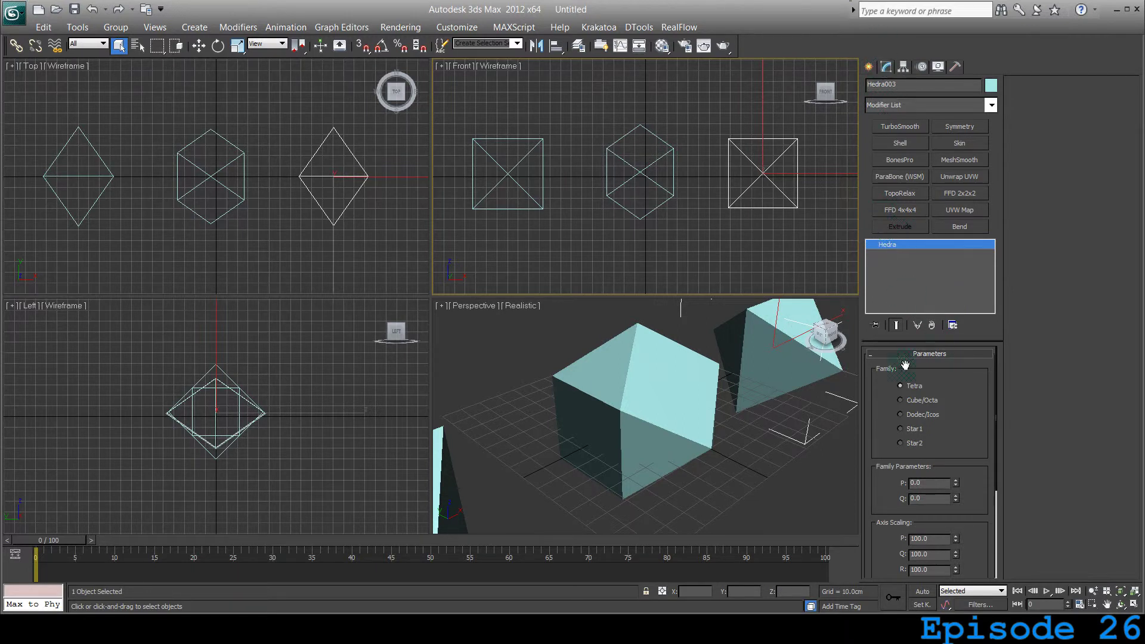
left_click(901, 415)
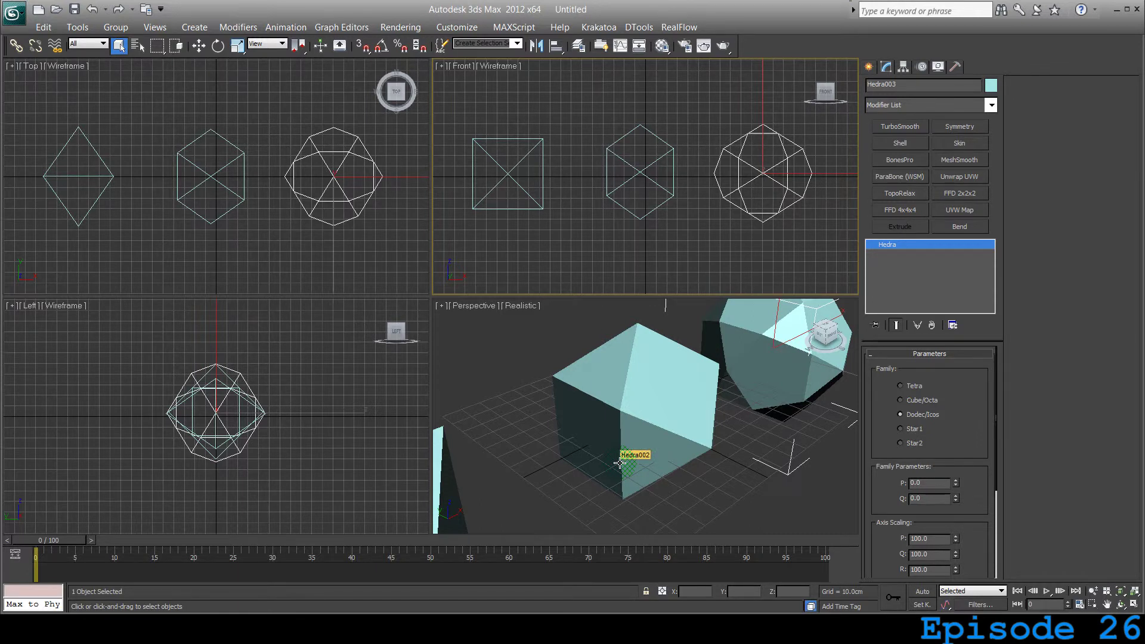
Step: Set the Tetra hedra's family parameters to P 0.39 and Q 0.54
scroll(620, 465, "down", 5)
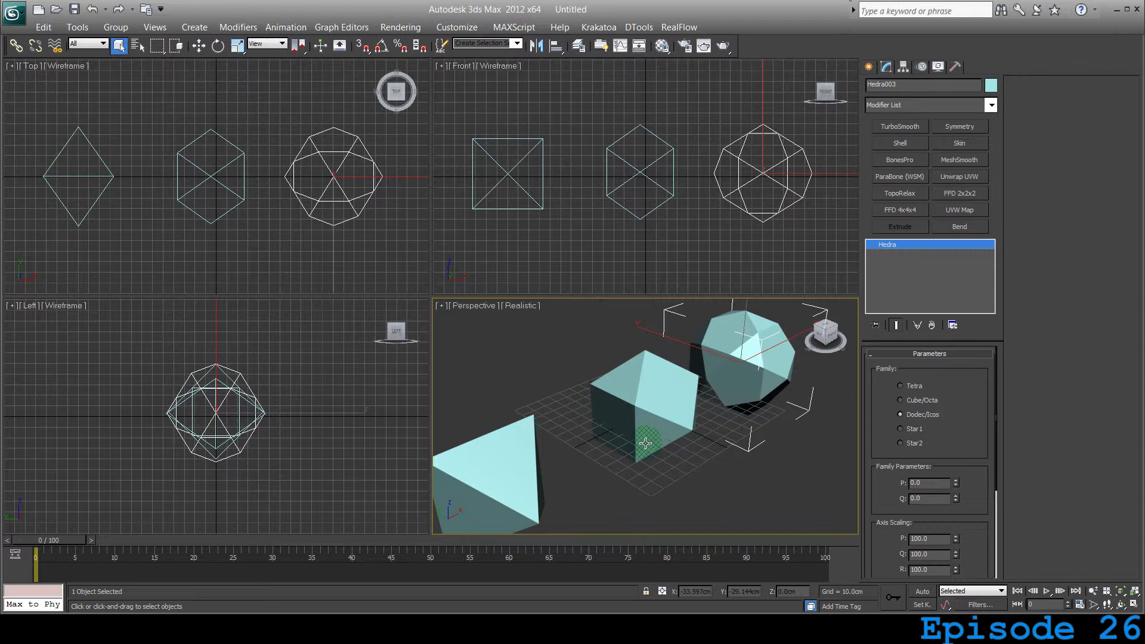
middle_click_drag(646, 444, 684, 435)
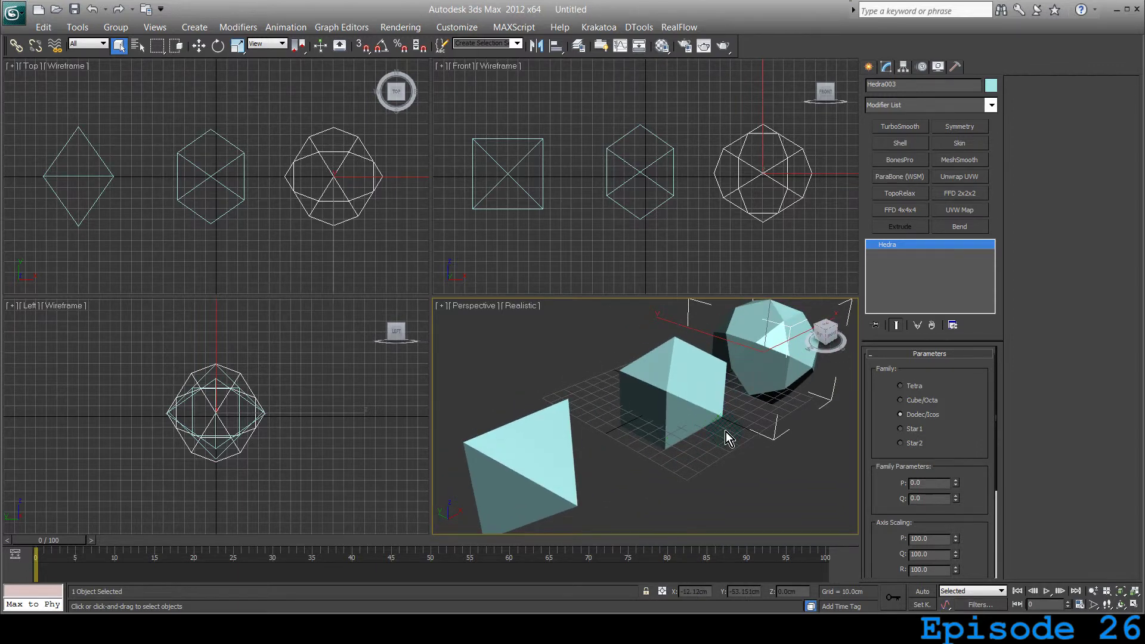
left_click(517, 206)
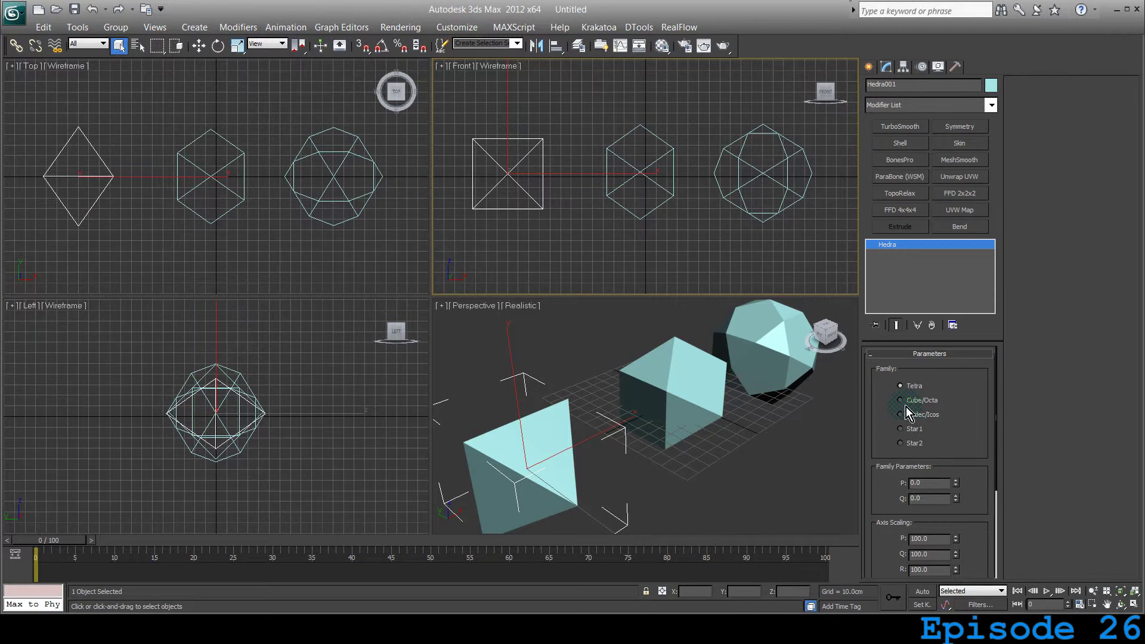
scroll(895, 478, "down", 1)
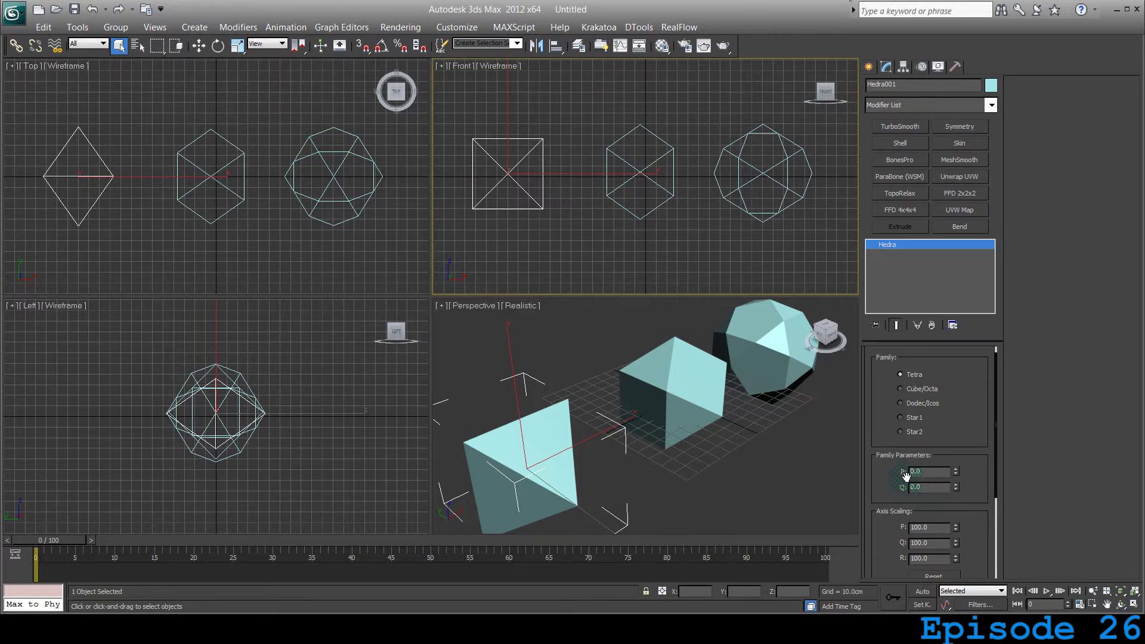
left_click_drag(955, 471, 962, 446)
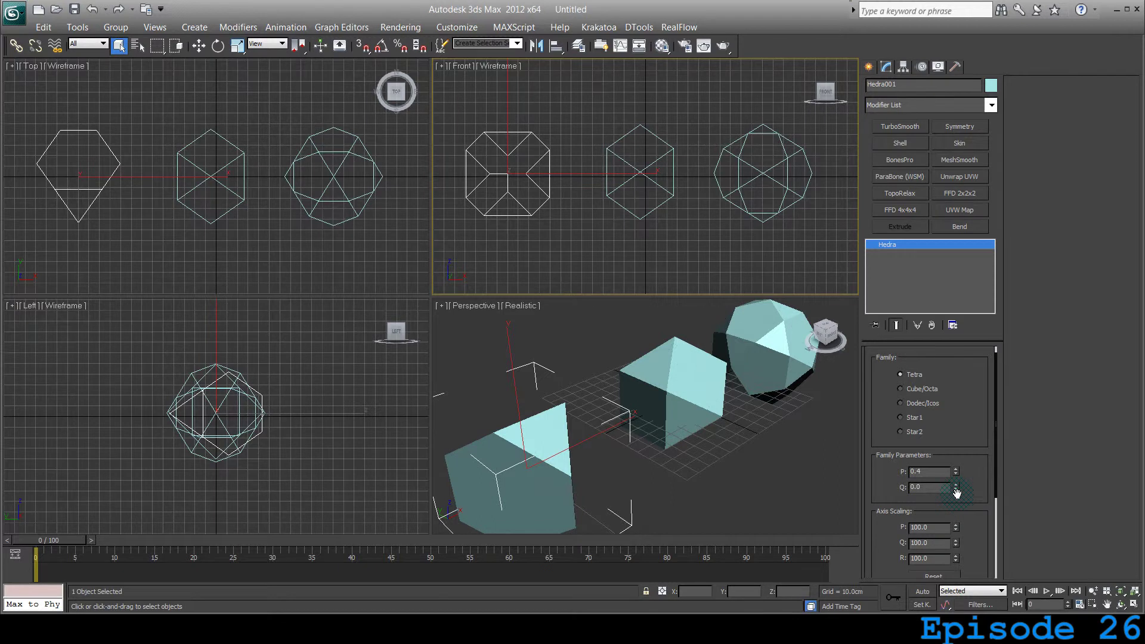
left_click_drag(957, 489, 960, 458)
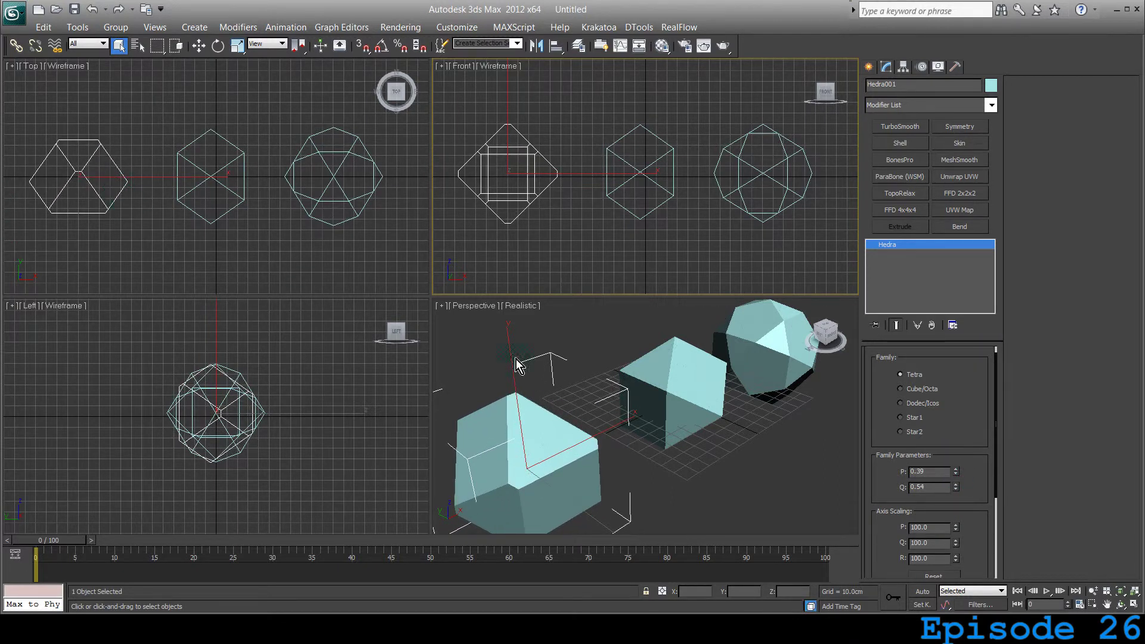
Step: Set the middle Cube/Octa hedra's family parameter Q to 0.75
mouse_move(544, 467)
middle_mouse_down()
mouse_move(581, 429)
mouse_move(542, 459)
middle_mouse_up()
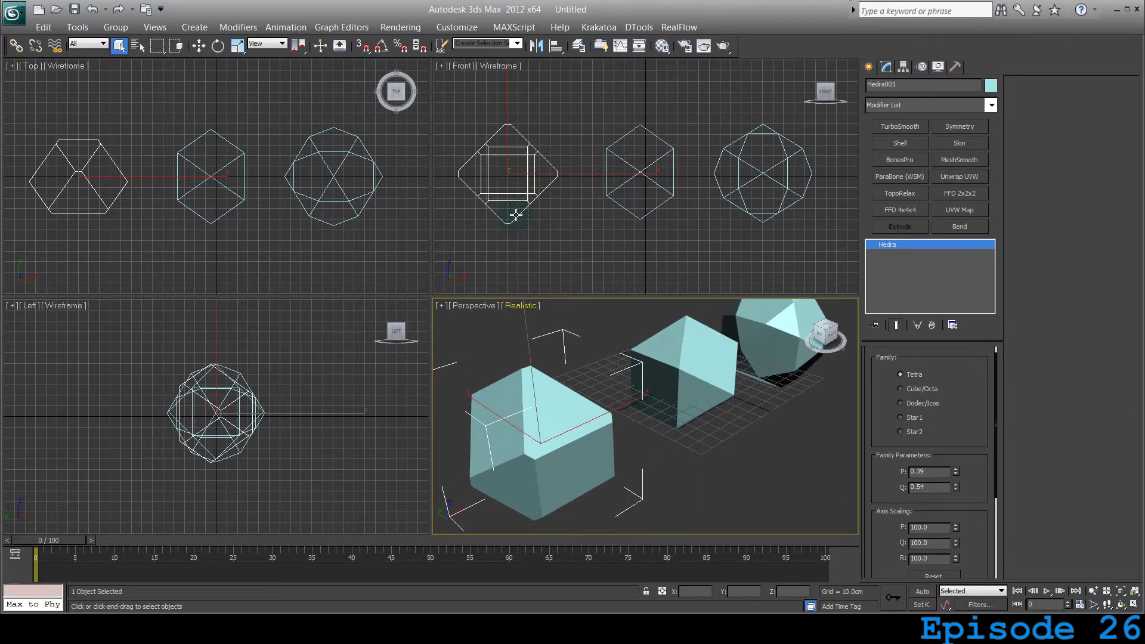
left_click(638, 174)
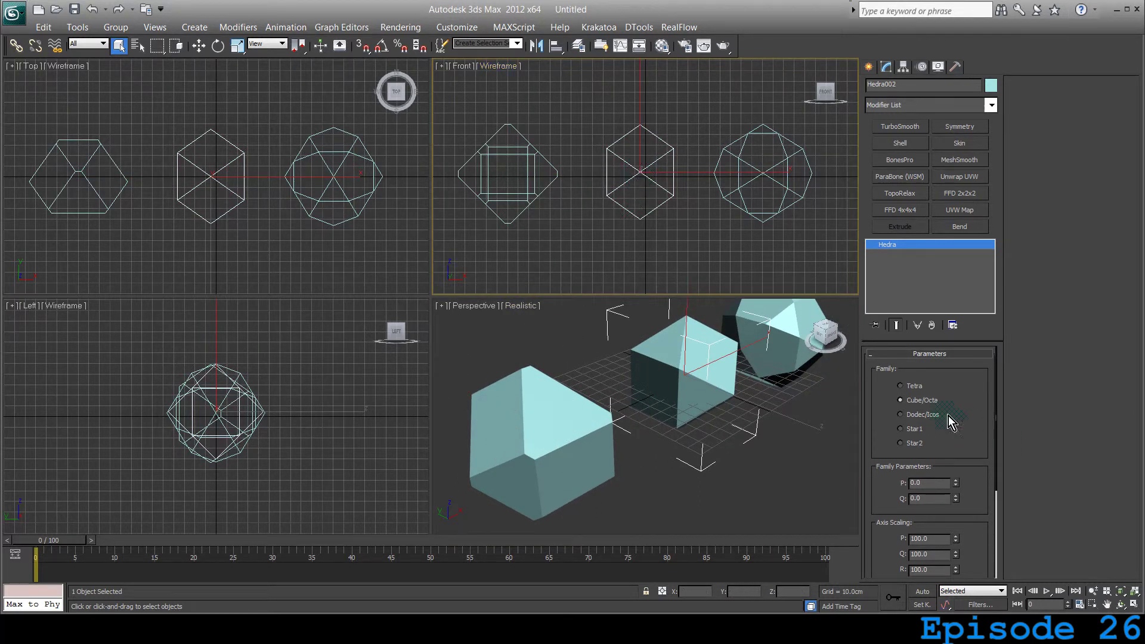
left_click_drag(955, 485, 954, 455)
Step: Set the Dodec/Icos hedra's family parameters to P 0.21 and Q 0.45 and inspect the three shapes from a lower angle
middle_click_drag(683, 404, 643, 425)
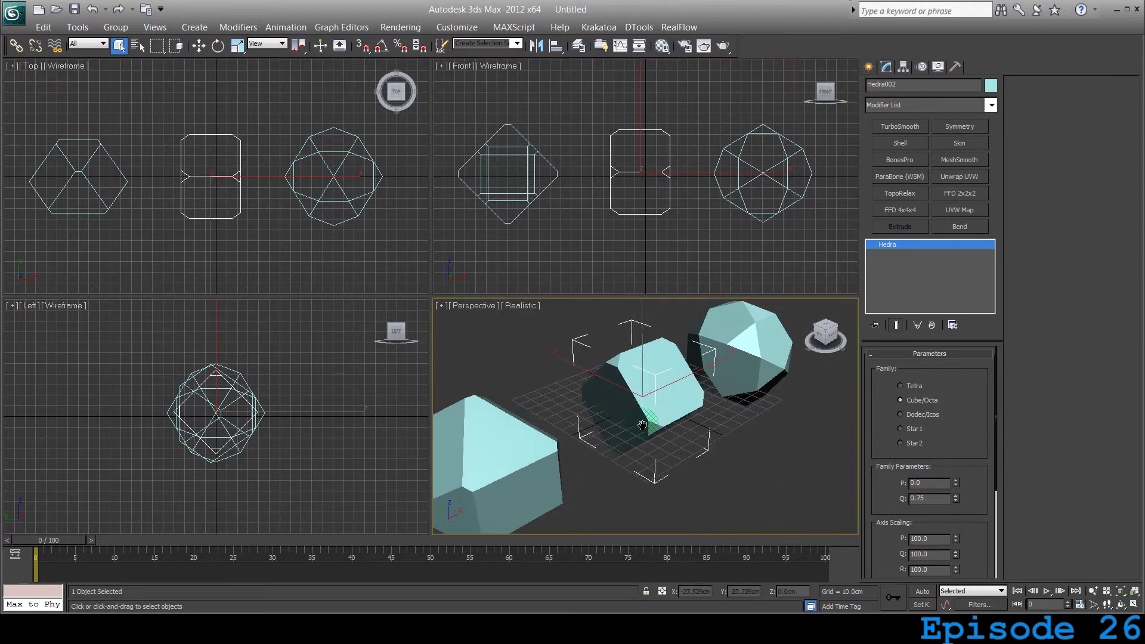
left_click(774, 204)
middle_click_drag(774, 445, 739, 445)
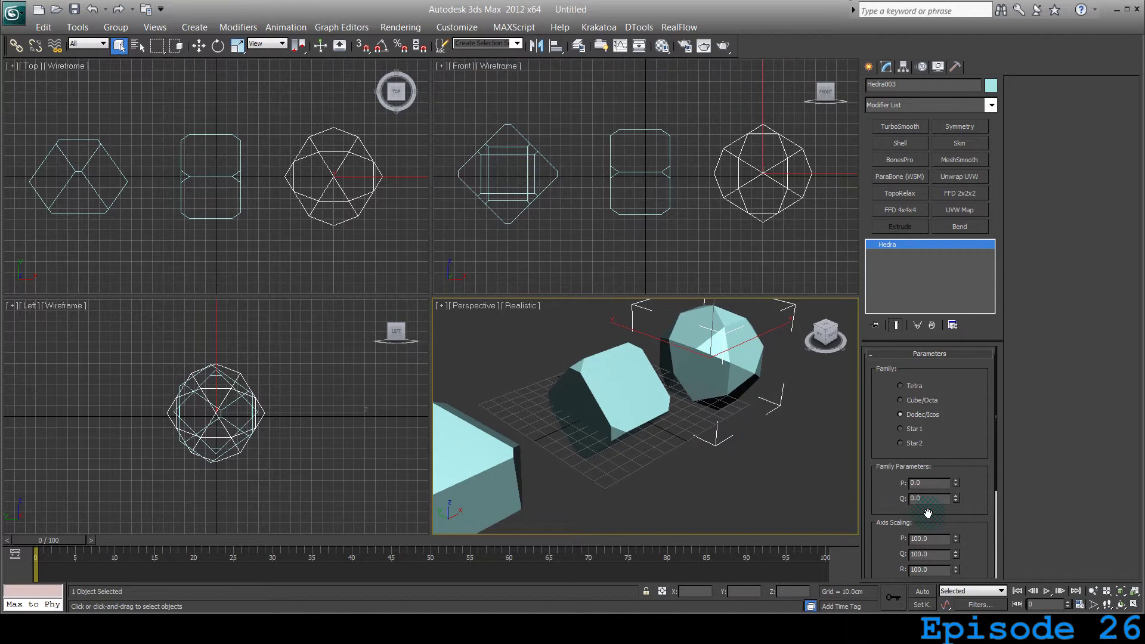
mouse_move(957, 485)
left_mouse_down()
mouse_move(951, 465)
mouse_move(939, 475)
mouse_move(957, 495)
mouse_move(956, 473)
left_mouse_up()
middle_click_drag(716, 487, 698, 493, "alt")
key("ctrl+r")
left_click_drag(698, 494, 679, 412)
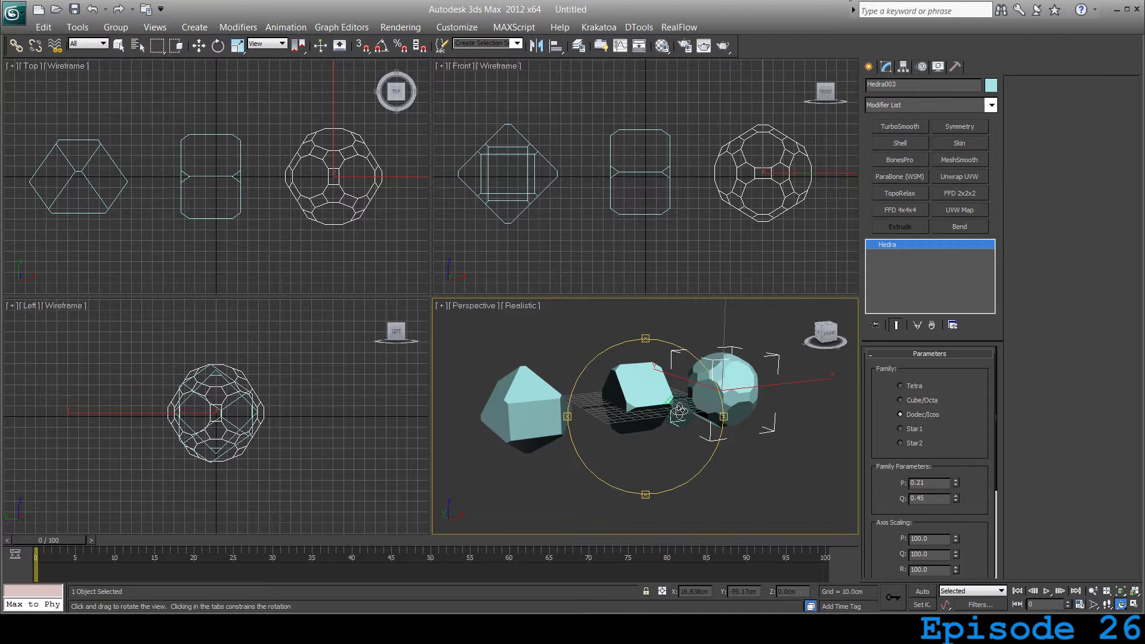
key("q")
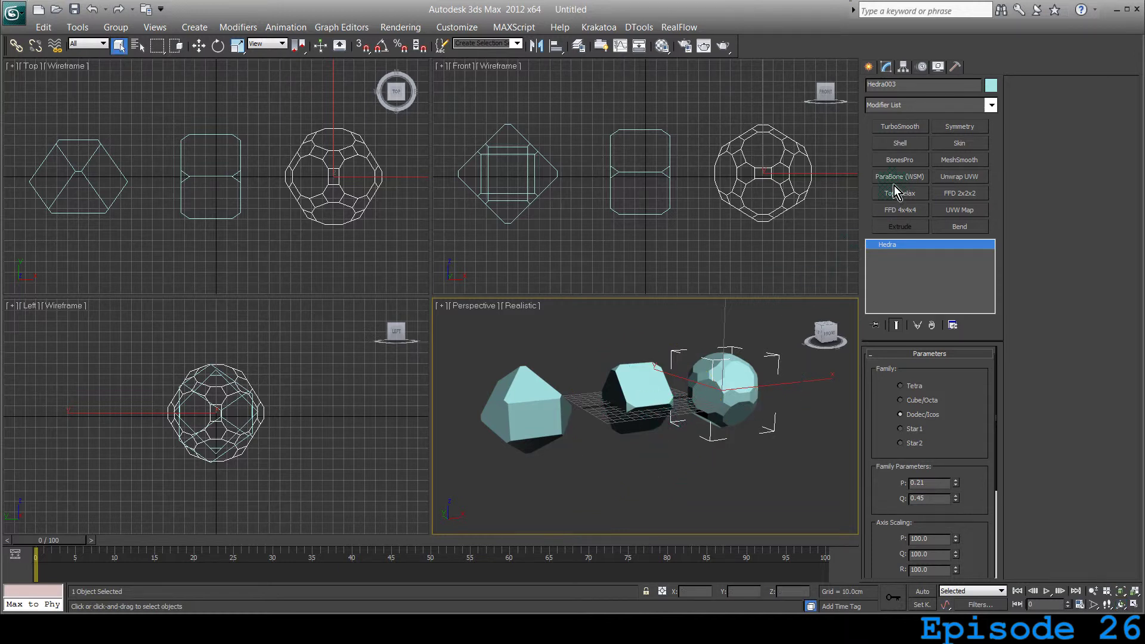
Step: Draw a fourth Dodec/Icos hedra with a radius of about 34 cm in the Front view, below the gap between the first two
left_click(869, 66)
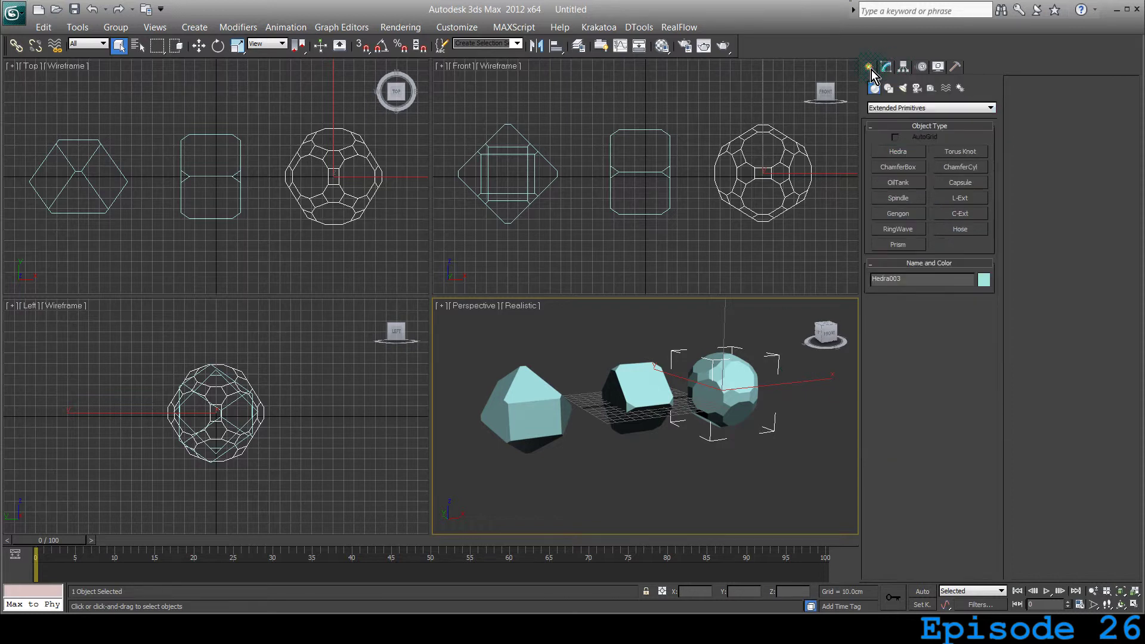
left_click(898, 156)
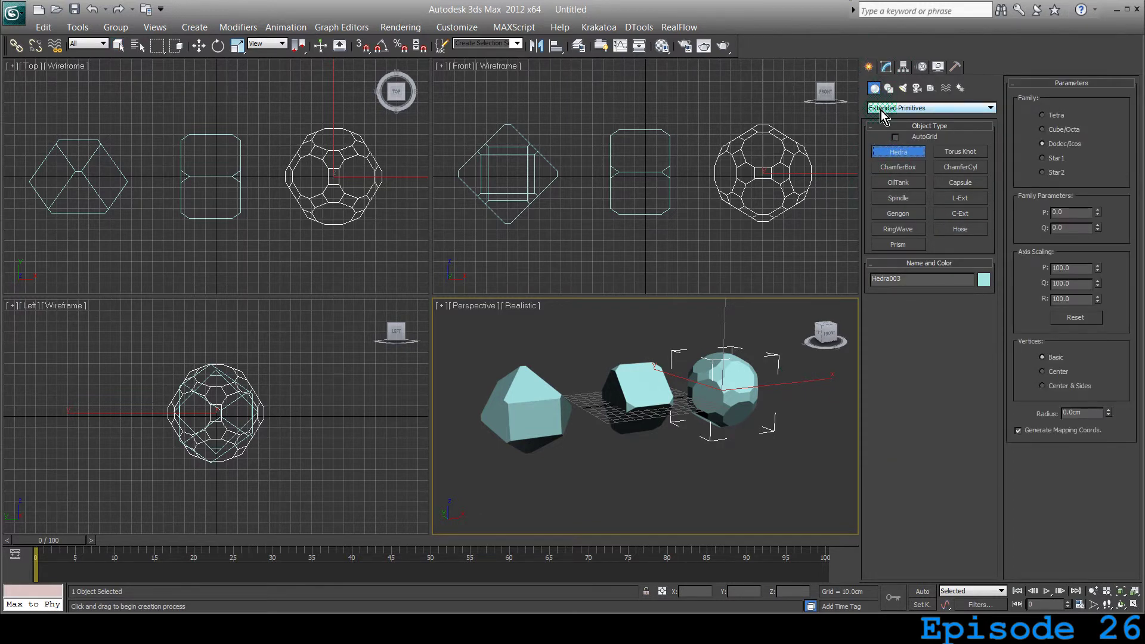
left_click_drag(568, 232, 591, 263)
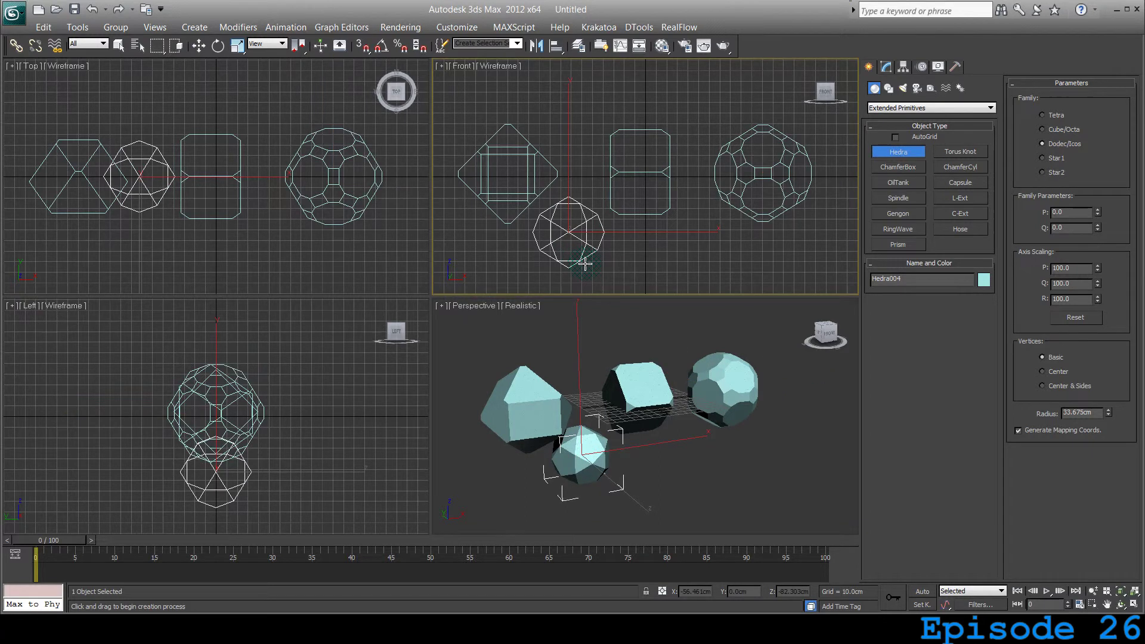
Step: Draw a fifth hedra in the Front view, below the gap between the second and third shapes, and switch its family to Star1
left_click_drag(712, 241, 734, 256)
right_click(734, 263)
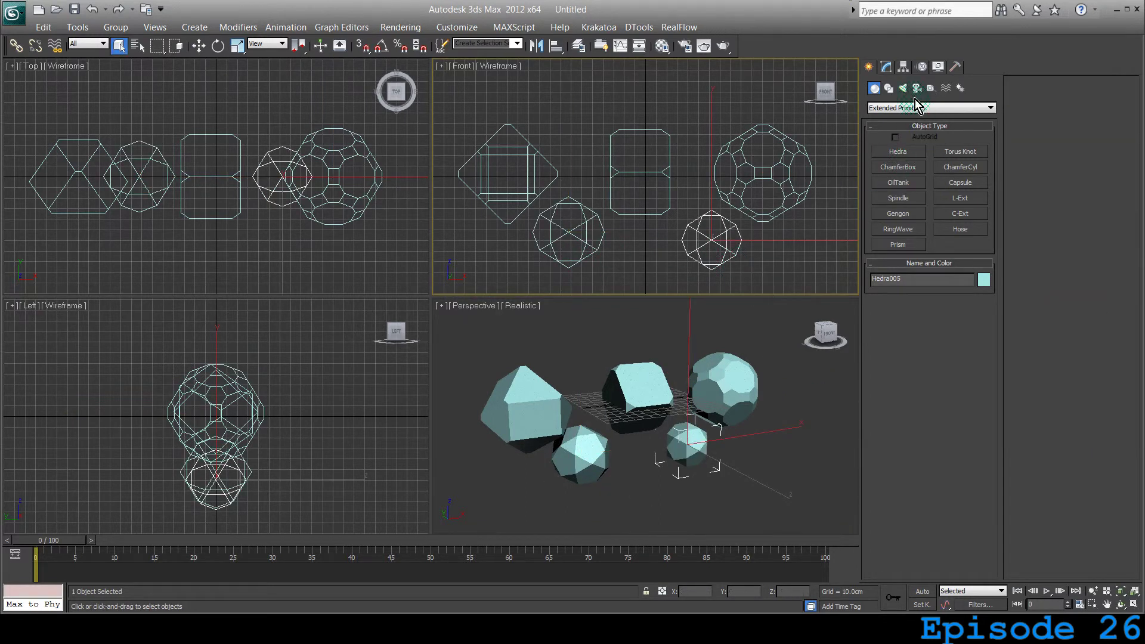
left_click(886, 66)
left_click(900, 428)
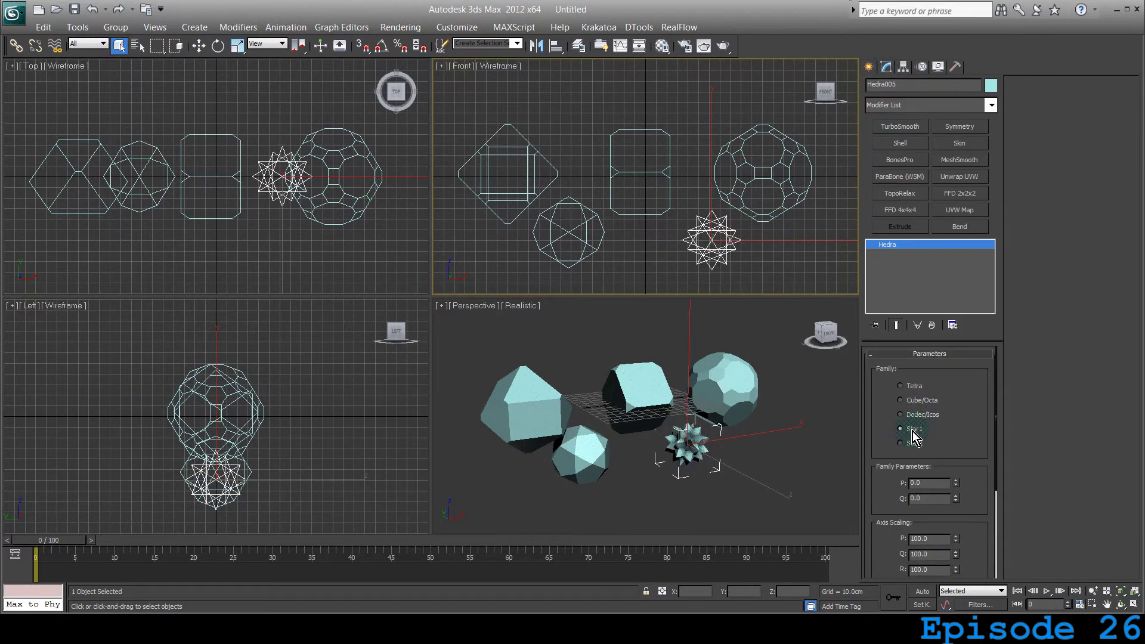
Step: Change the fourth hedra's family to Star2 and set its family parameter P to 0.56
left_click(584, 245)
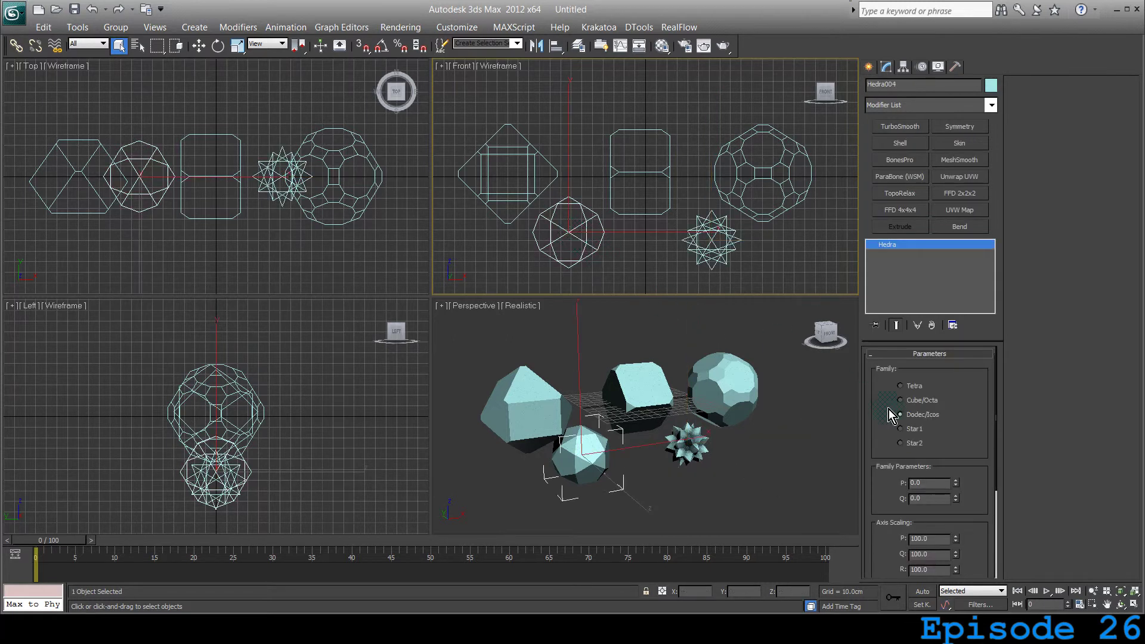
left_click(901, 442)
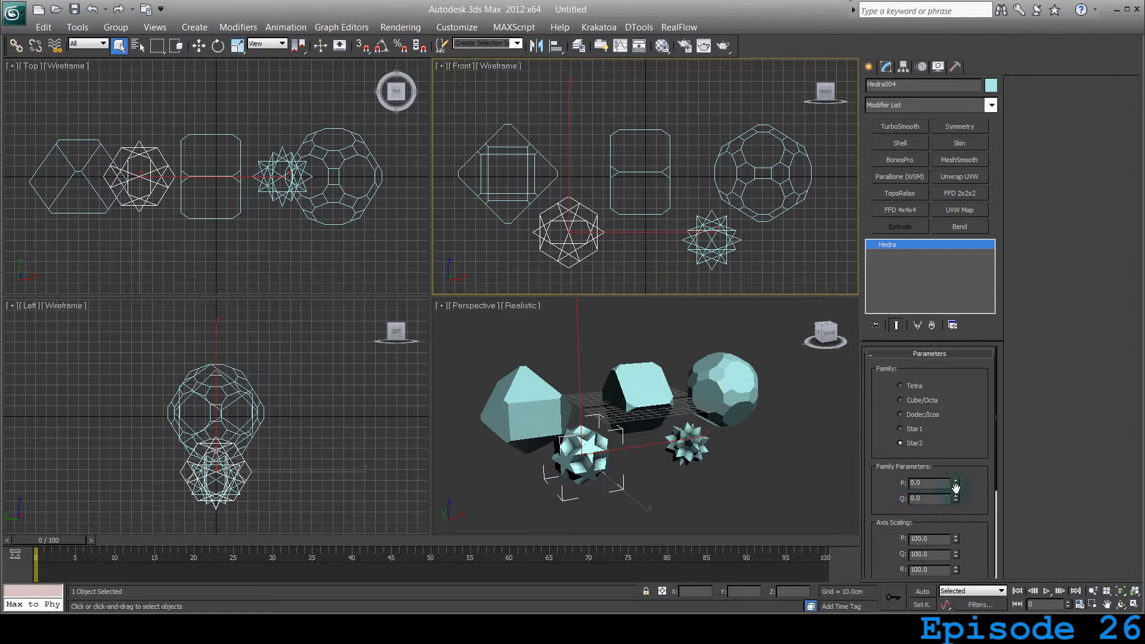
left_click_drag(956, 487, 953, 450)
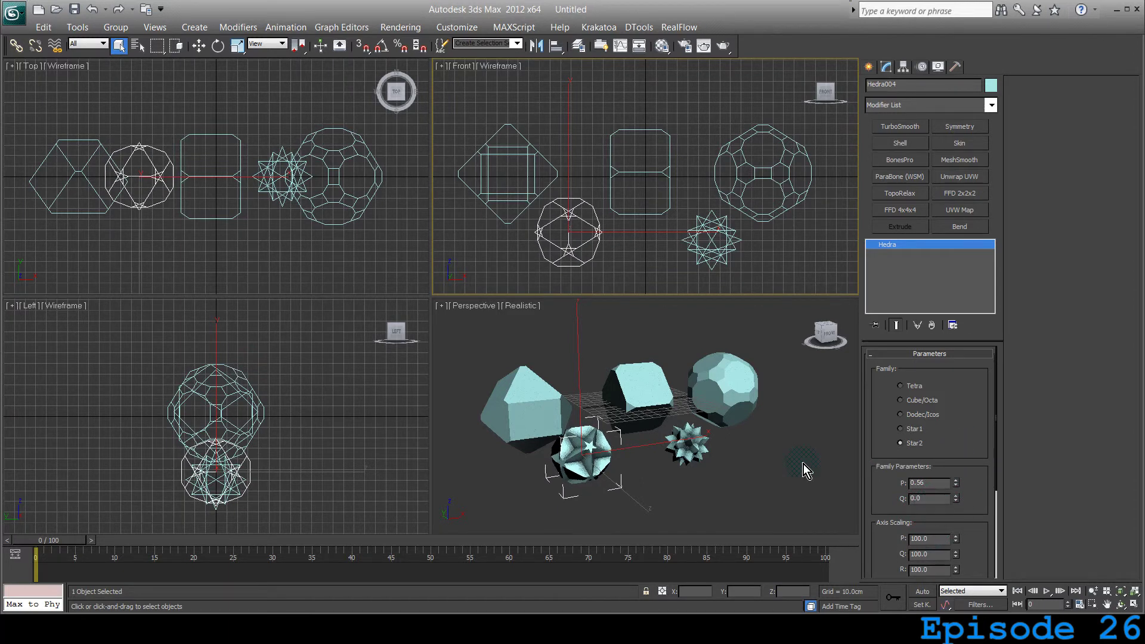
Step: Set the Star1 hedra's family parameter Q to 0.38 and return to the extended primitive creation options
left_click(682, 444)
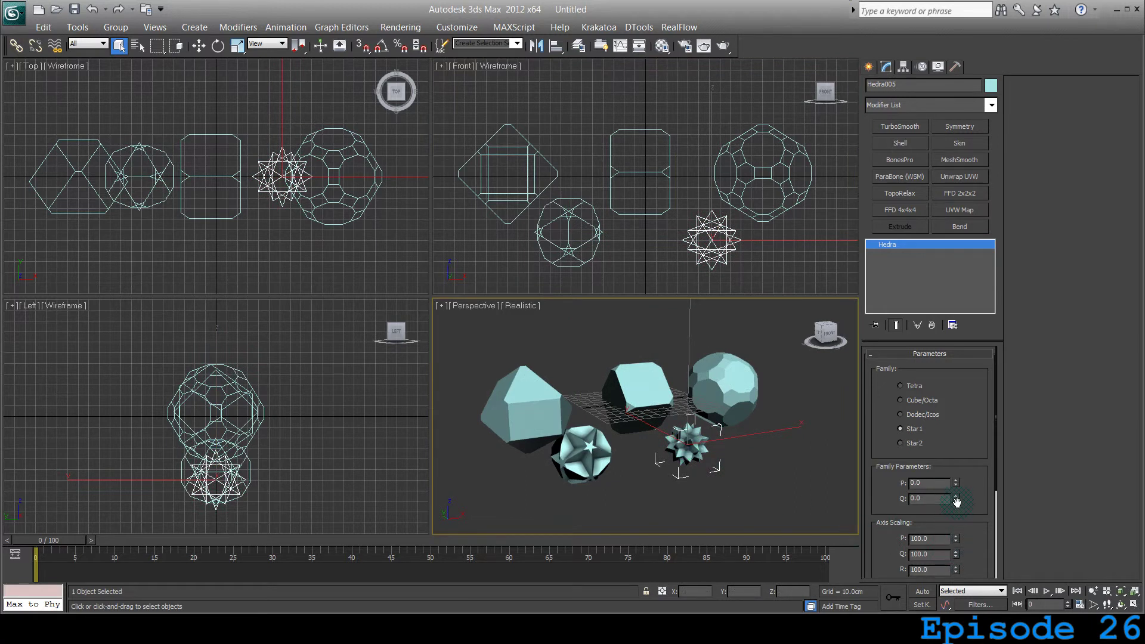
scroll(957, 495, "down", 1)
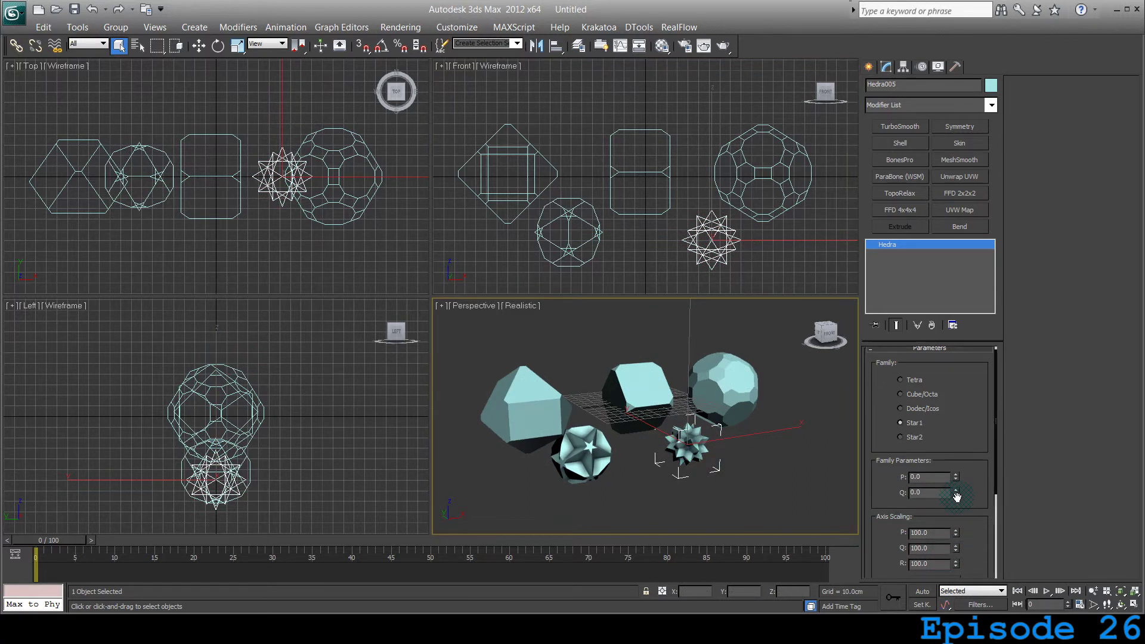
left_click_drag(955, 496, 958, 467)
middle_click_drag(870, 374, 840, 393)
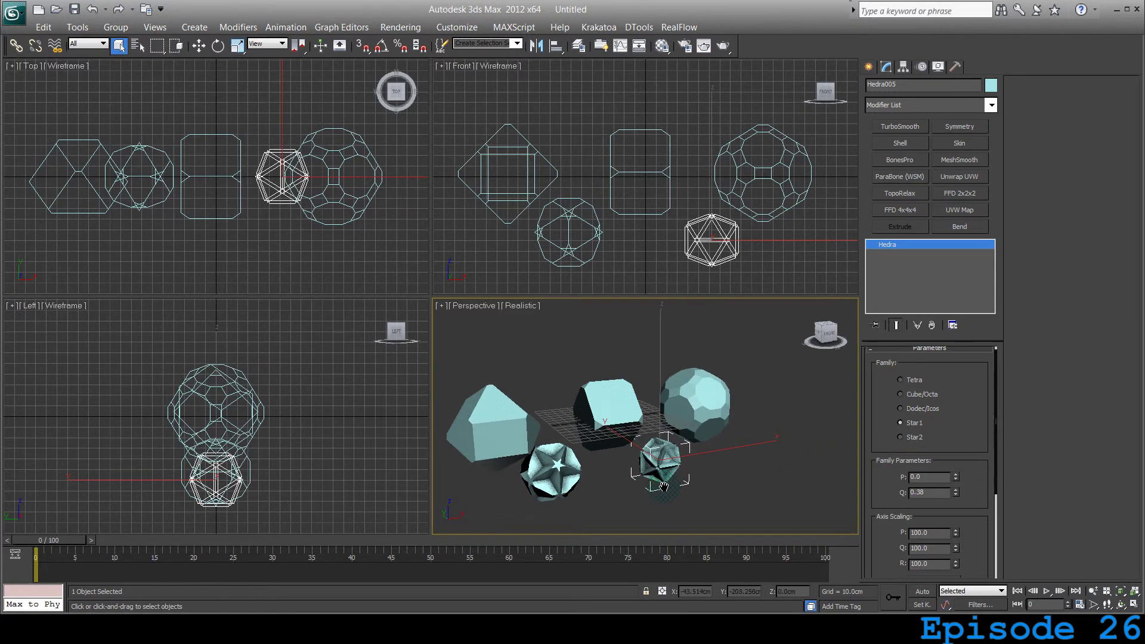
left_click(869, 68)
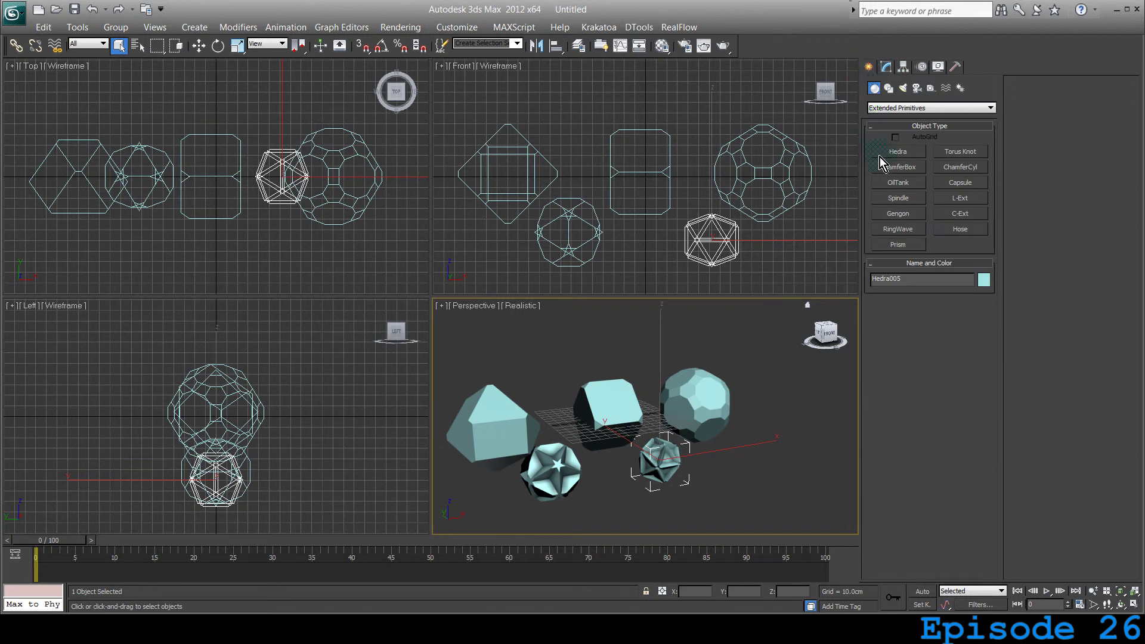